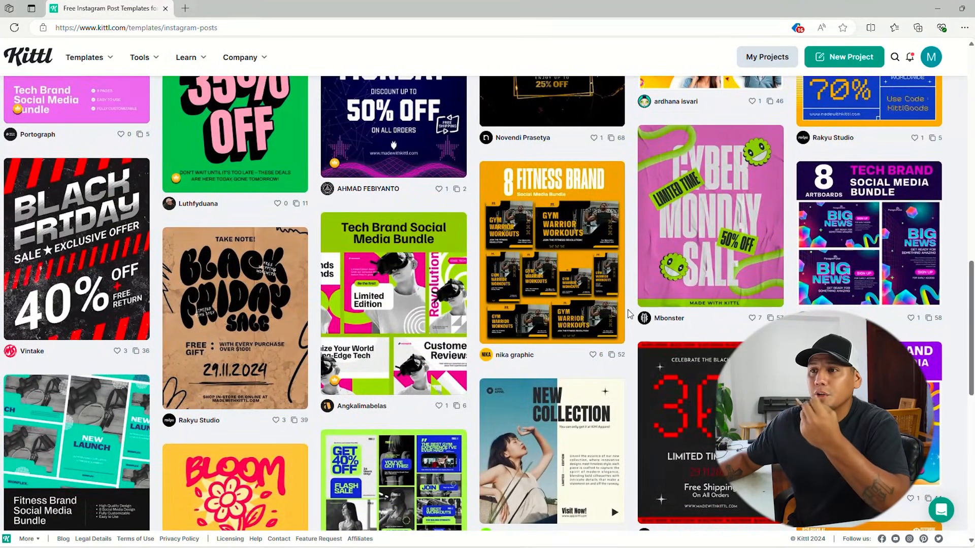
pyautogui.scroll(-7, 630, 314)
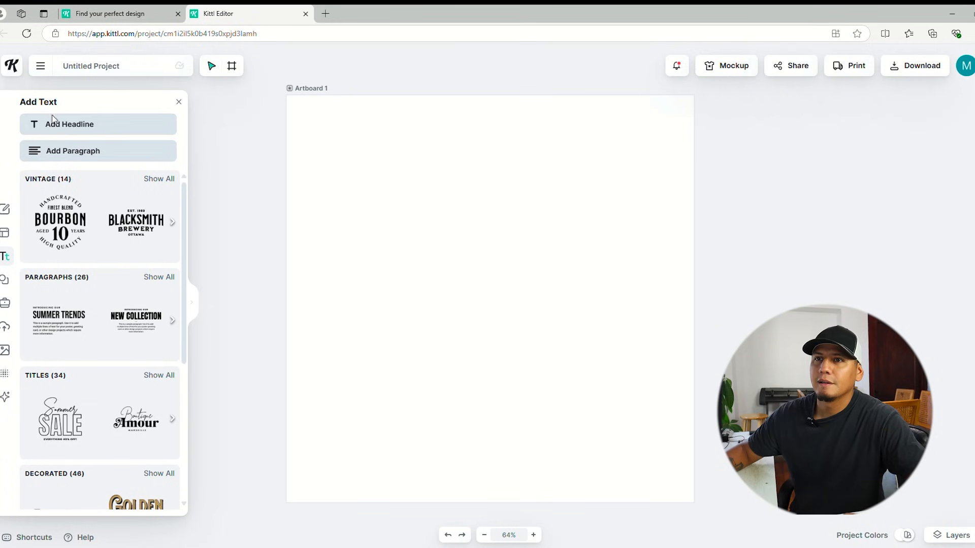
# Add a headline reading "Mylo Prints" and enlarge it on a single line to about 1224 px wide.
pyautogui.click(53, 120)
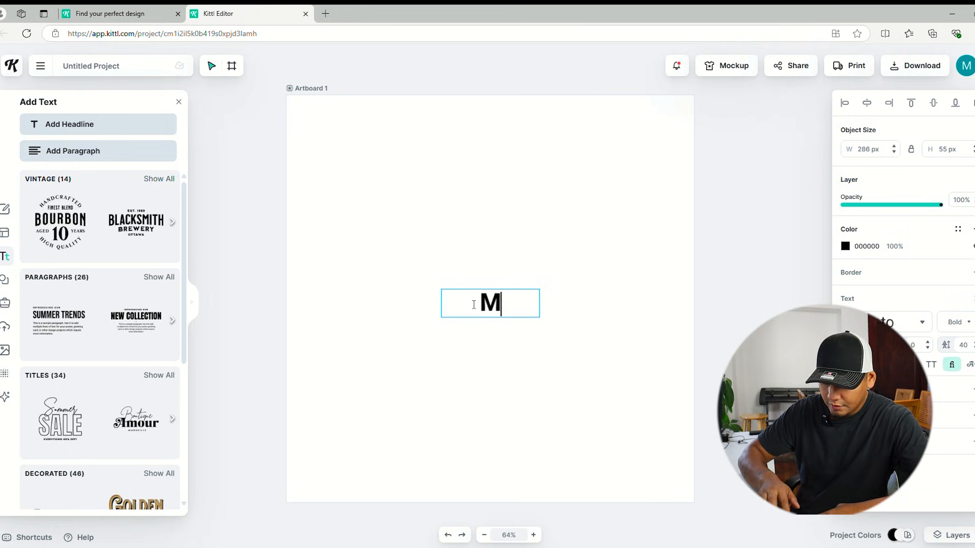
pyautogui.write('Mylo Prints')
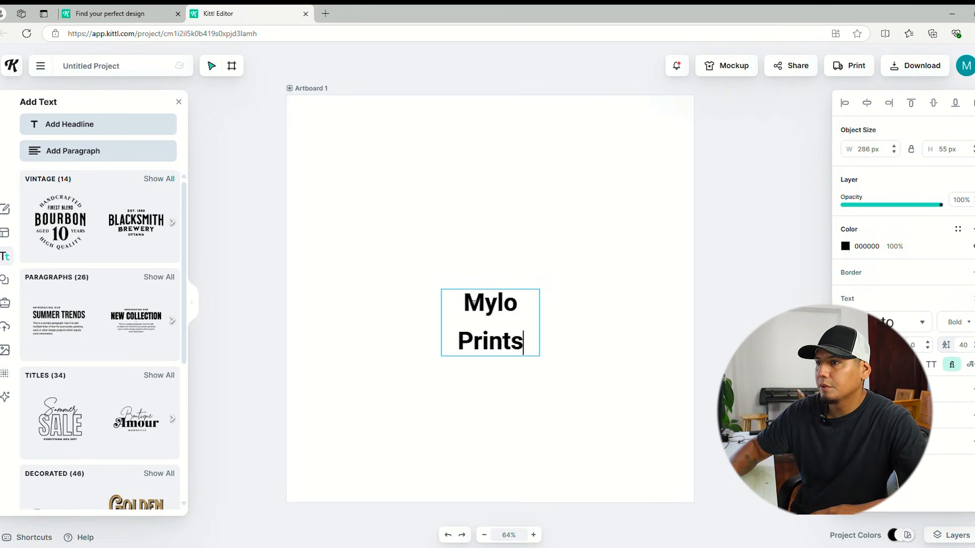
pyautogui.press('Escape')
pyautogui.moveTo(540, 316); pyautogui.dragTo(637, 293)
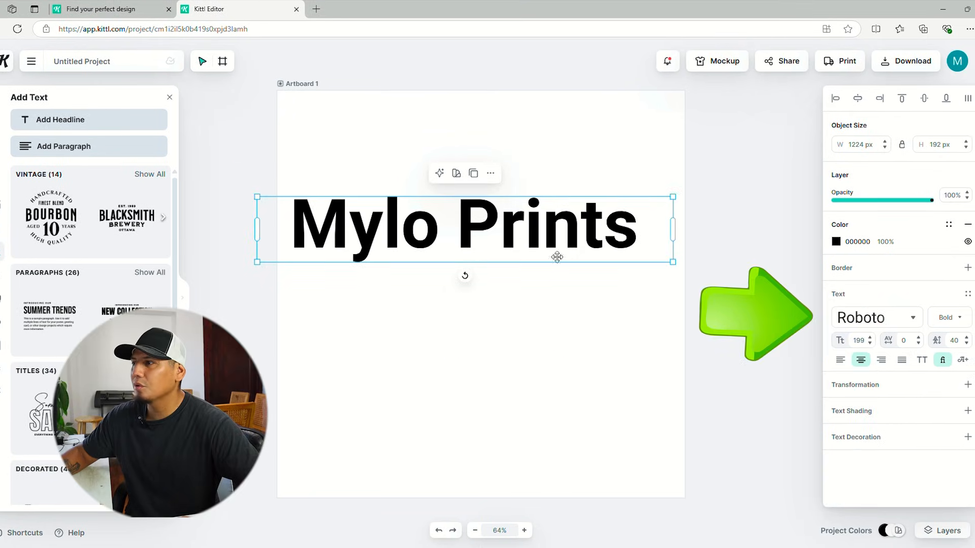
# Set the headline's typeface to Caprasimo.
pyautogui.click(887, 318)
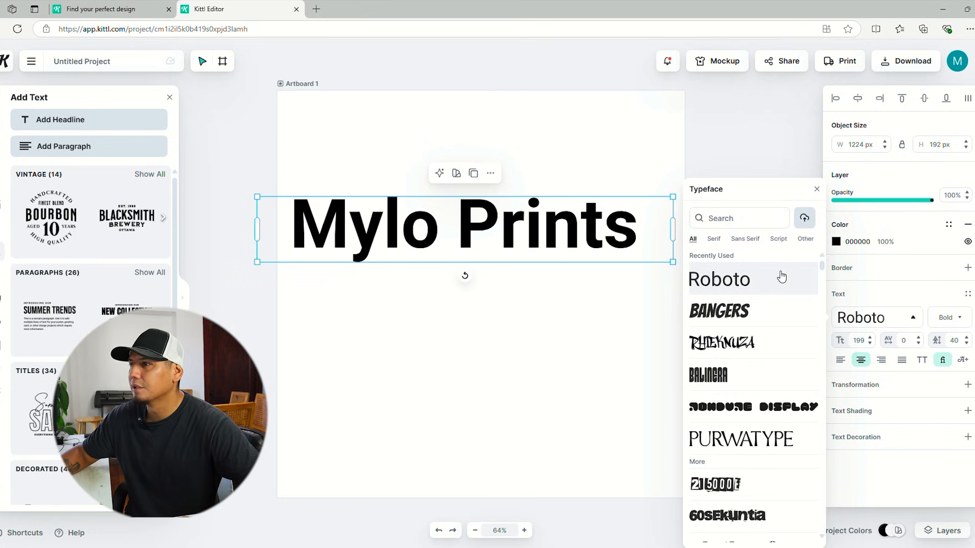
pyautogui.scroll(-3, 752, 275)
pyautogui.scroll(-10, 752, 275)
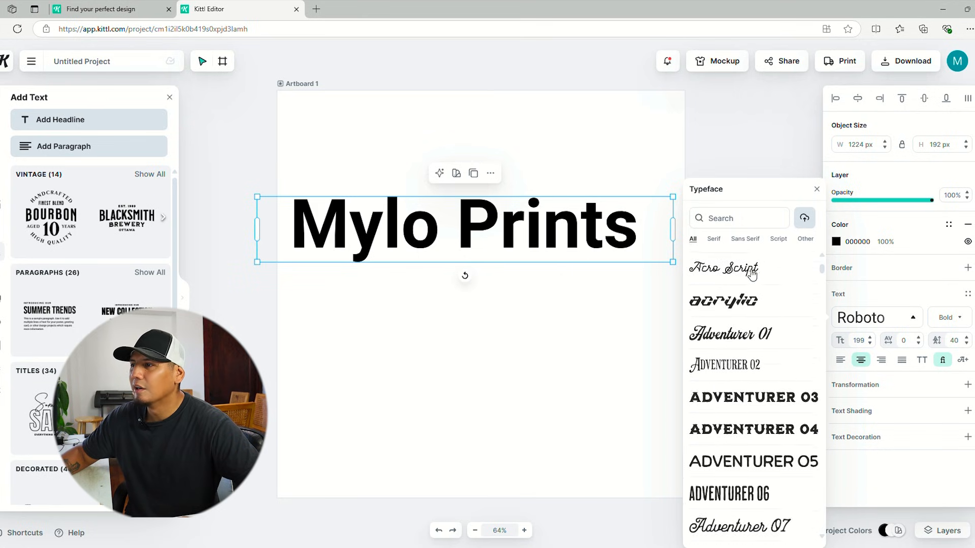
pyautogui.scroll(-10, 752, 275)
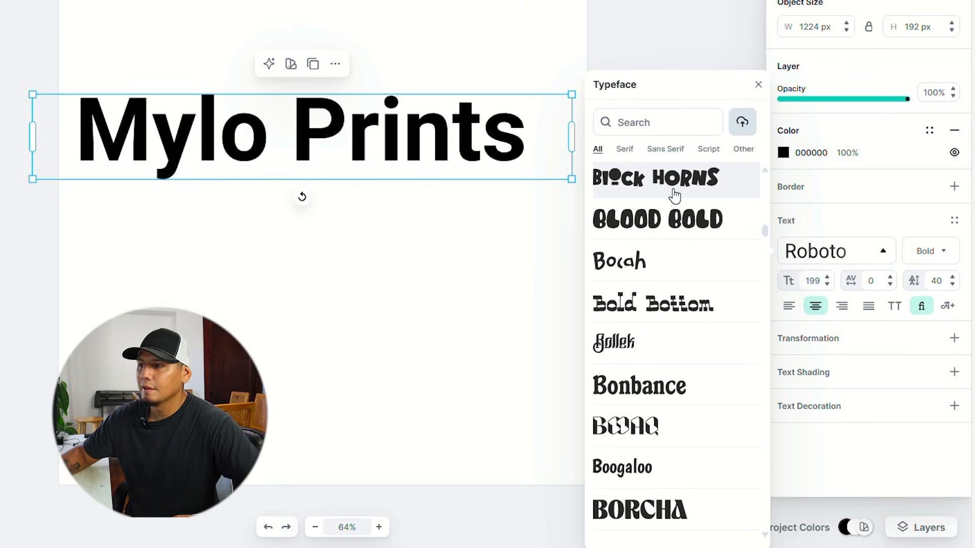
pyautogui.scroll(-15, 674, 196)
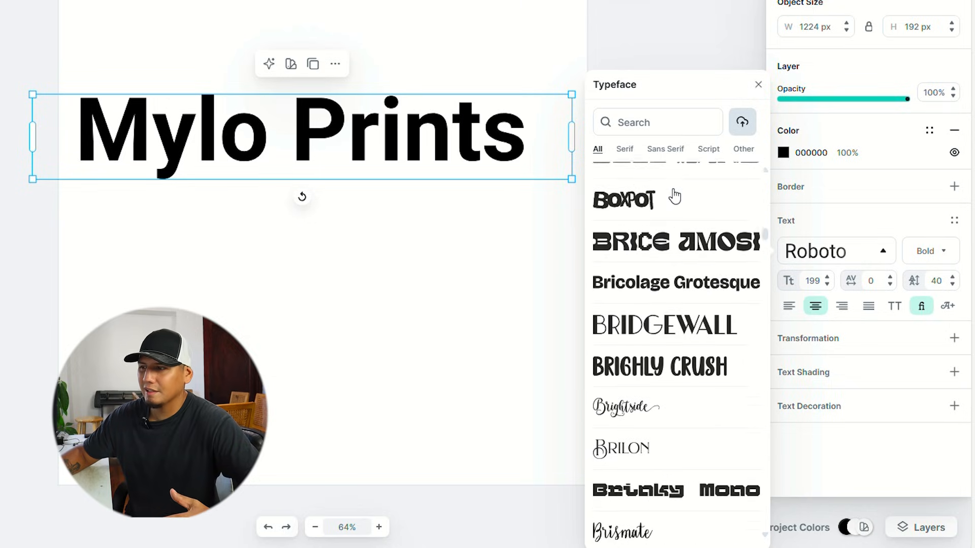
pyautogui.scroll(-5, 674, 196)
pyautogui.scroll(4, 678, 213)
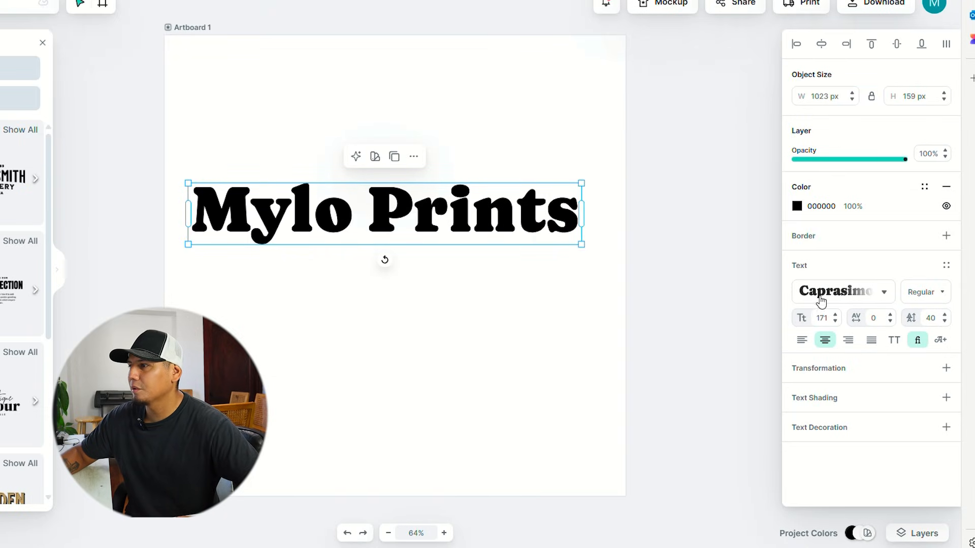
# Try the Custom, Distort, Circle, Angle, Rise and Flag transformations on the headline and remove the transformation again.
pyautogui.click(834, 369)
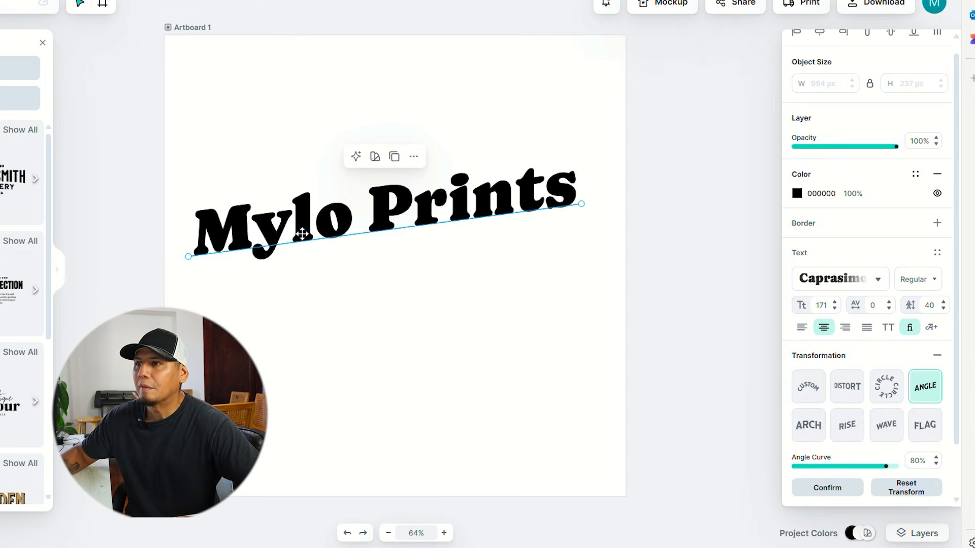
pyautogui.click(814, 382)
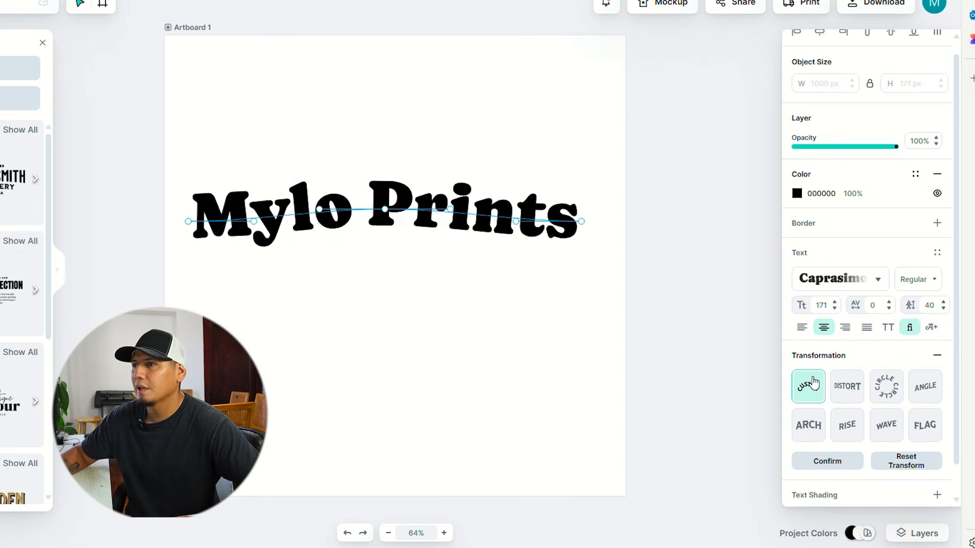
pyautogui.click(846, 394)
pyautogui.click(892, 392)
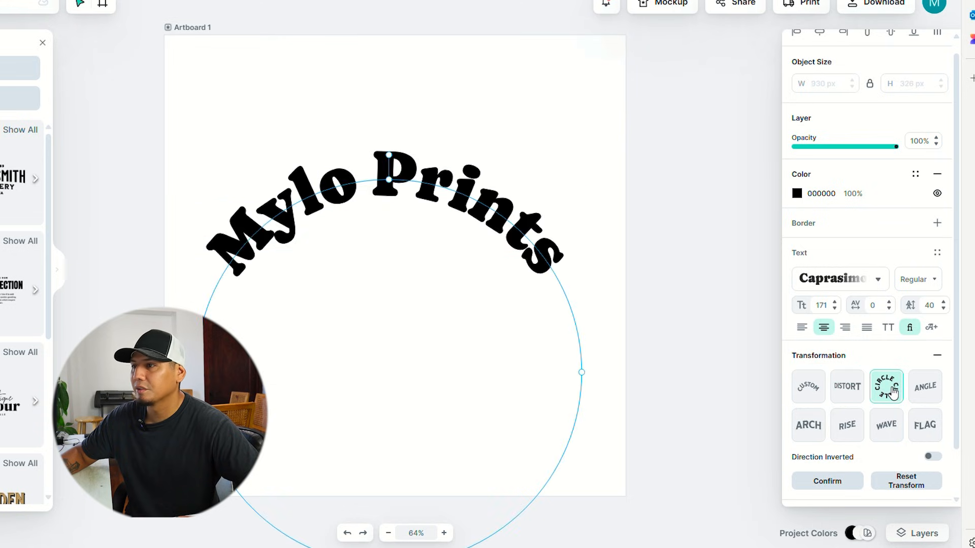
pyautogui.click(914, 392)
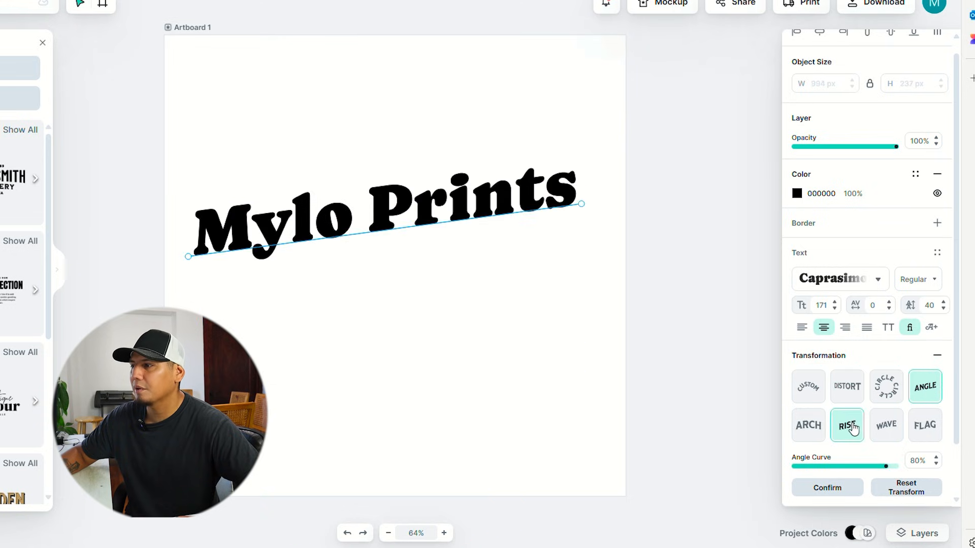
pyautogui.click(852, 429)
pyautogui.click(924, 426)
pyautogui.scroll(-1, 853, 386)
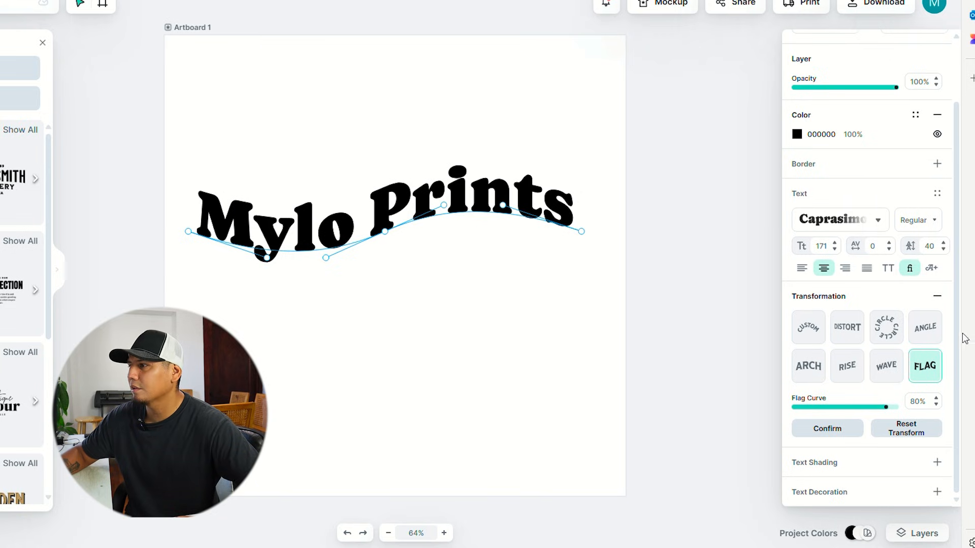
pyautogui.click(939, 298)
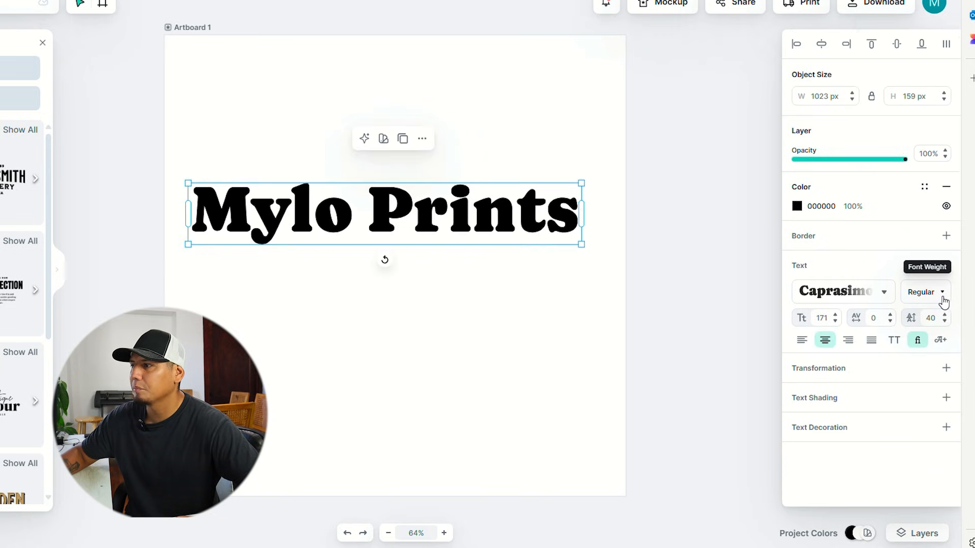
# Try the four text shading styles on the headline, with the shadow offset at 2, and remove the shading again.
pyautogui.click(823, 398)
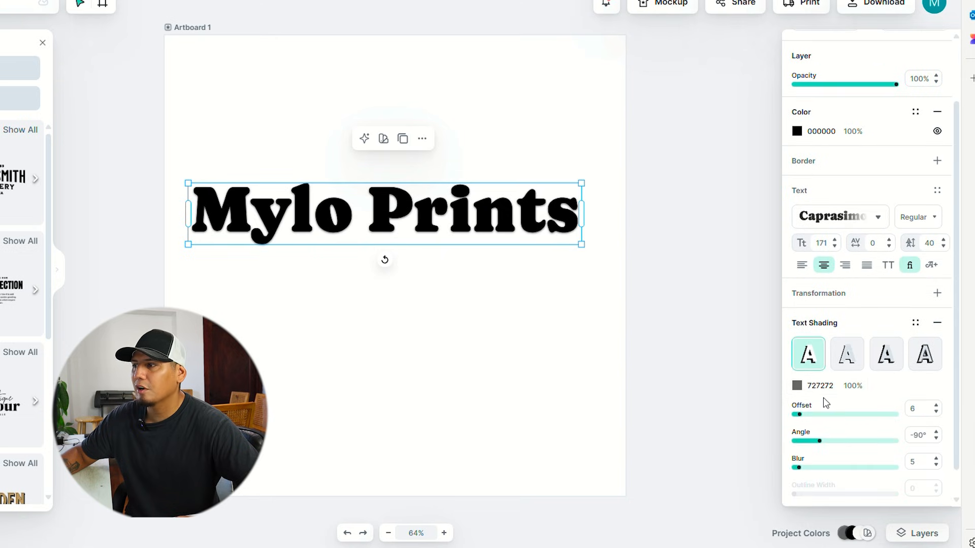
pyautogui.moveTo(809, 420)
pyautogui.mouseDown()
pyautogui.moveTo(853, 419)
pyautogui.moveTo(806, 420)
pyautogui.mouseUp()
pyautogui.click(849, 368)
pyautogui.click(887, 354)
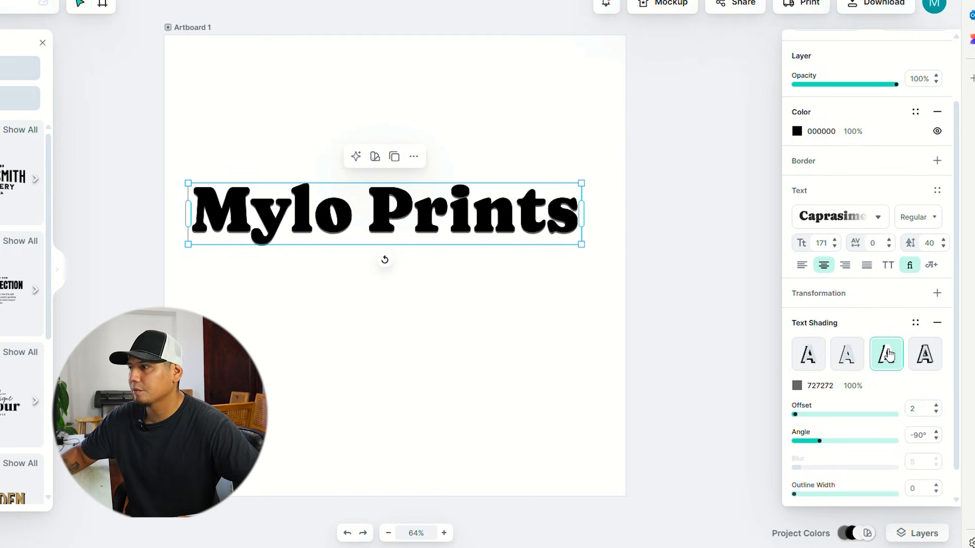
pyautogui.click(932, 354)
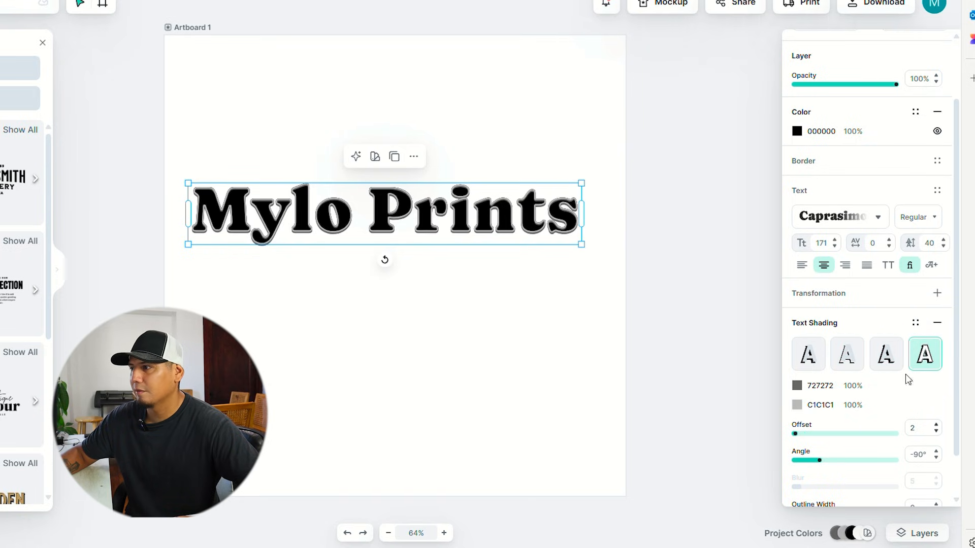
pyautogui.click(938, 325)
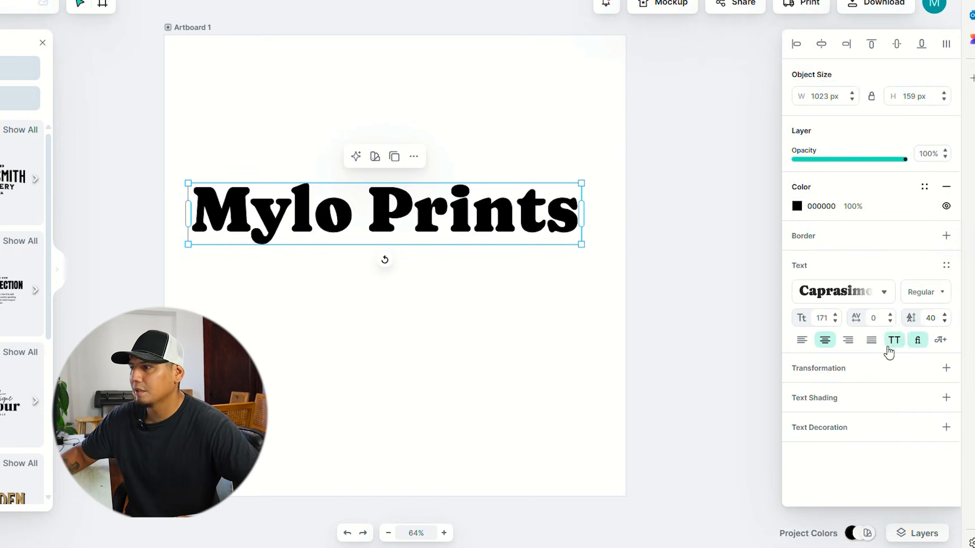
# Try several text decoration styles on the headline and remove the decoration again.
pyautogui.click(836, 429)
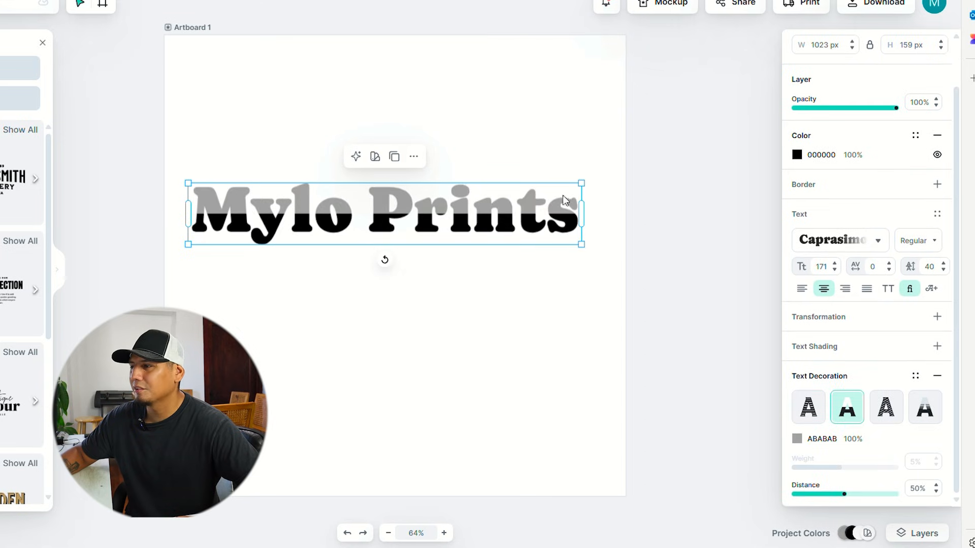
pyautogui.click(819, 410)
pyautogui.click(925, 411)
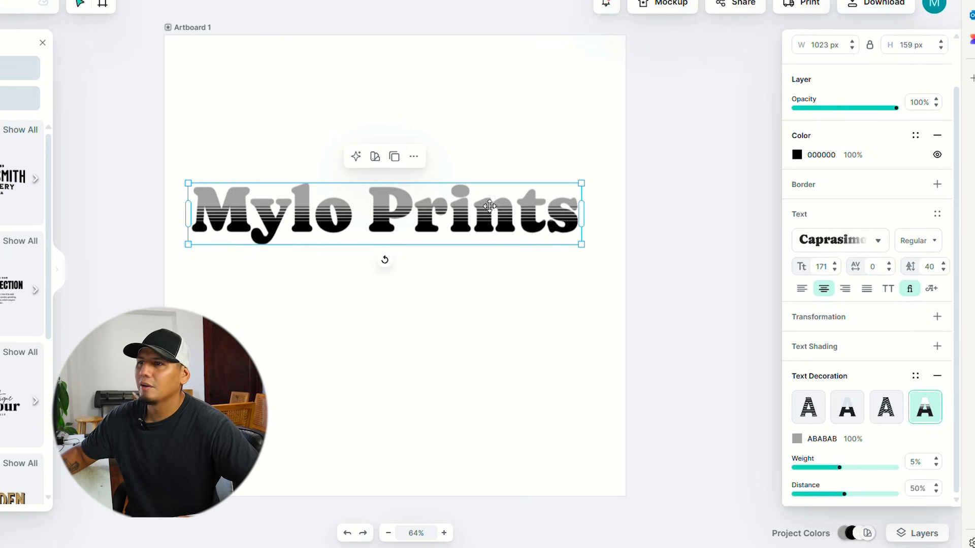
pyautogui.click(936, 376)
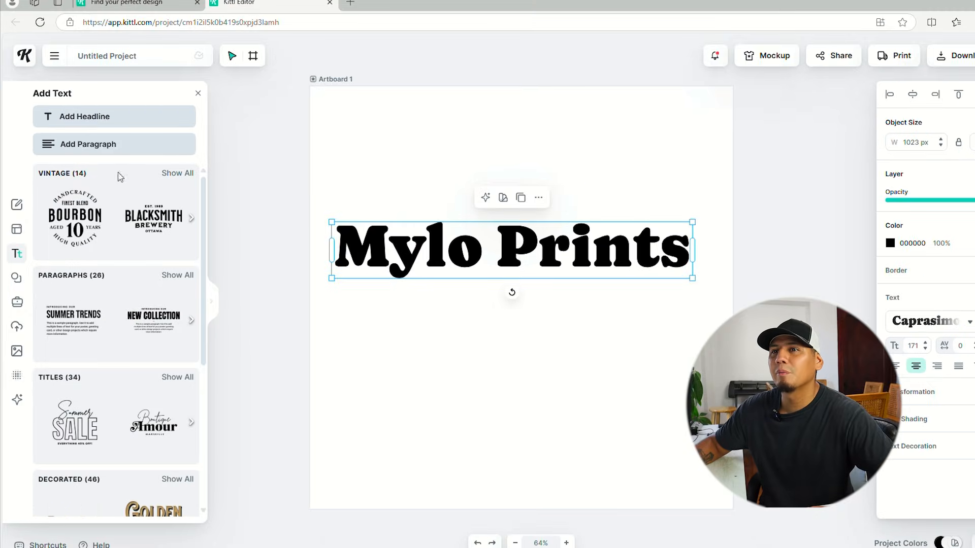
# Look through the ready-made text design categories and examine the full Vintage collection.
pyautogui.scroll(-3, 103, 259)
pyautogui.scroll(-2, 102, 259)
pyautogui.scroll(5, 142, 325)
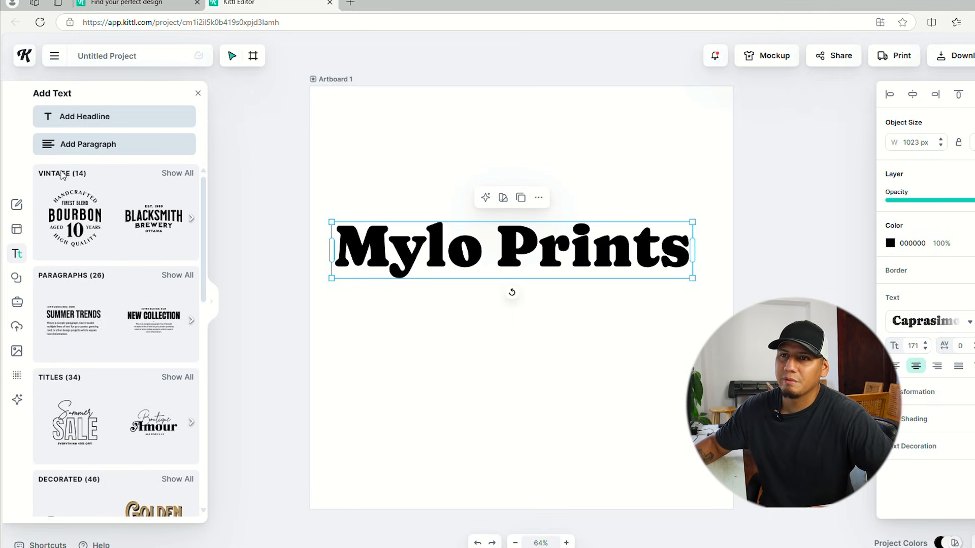
pyautogui.click(183, 173)
pyautogui.scroll(-3, 127, 205)
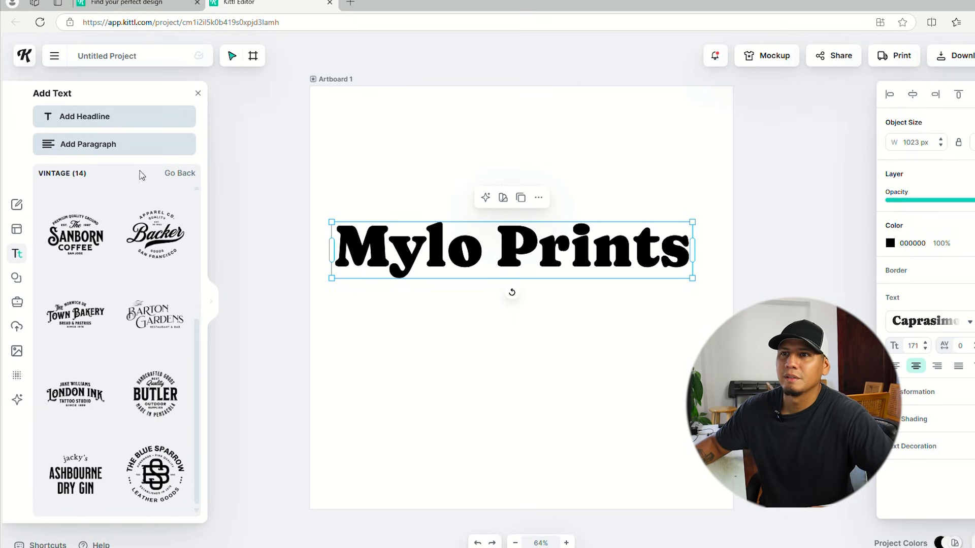
pyautogui.click(177, 174)
# Browse the paragraph, title and badge text designs and examine the full Decorated collection.
pyautogui.scroll(-2, 99, 285)
pyautogui.scroll(-3, 96, 305)
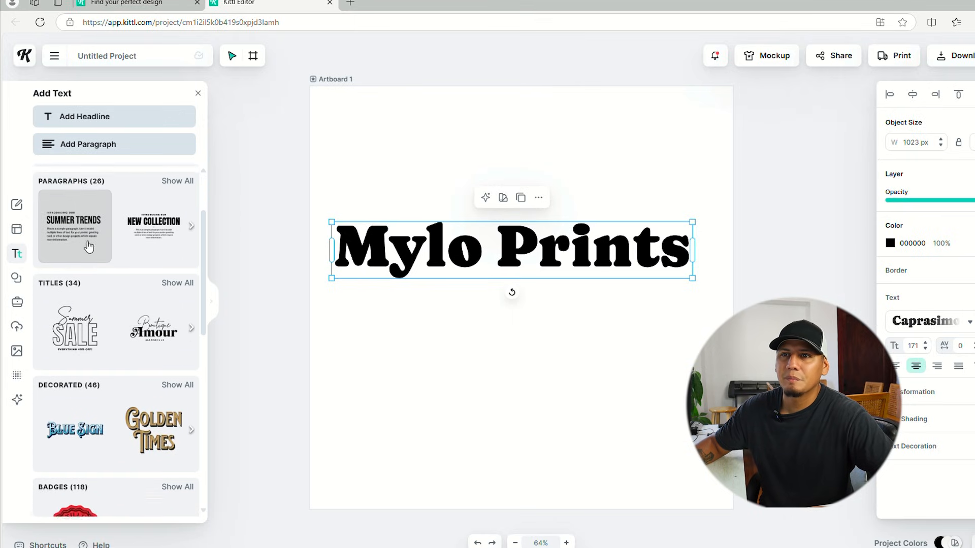
pyautogui.scroll(2, 66, 203)
pyautogui.scroll(-2, 153, 247)
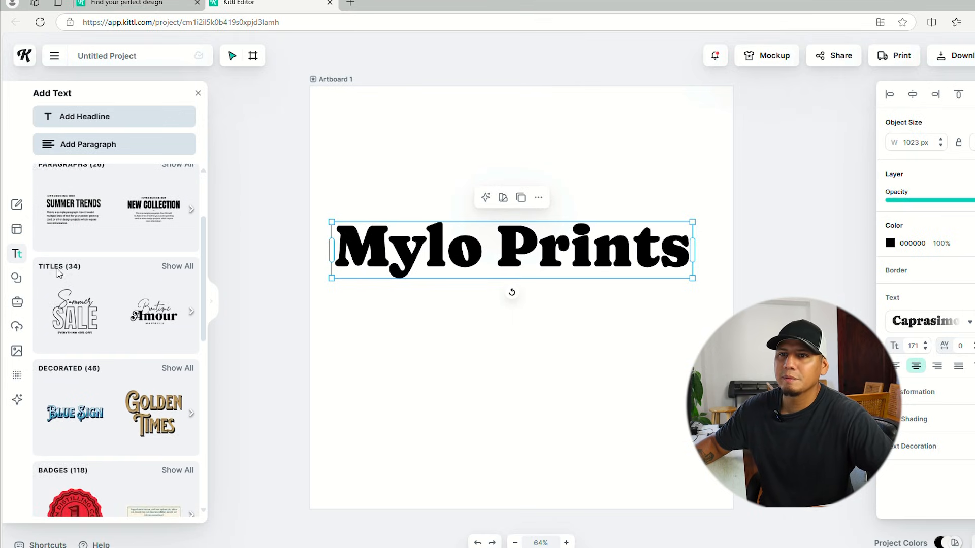
pyautogui.scroll(-2, 187, 343)
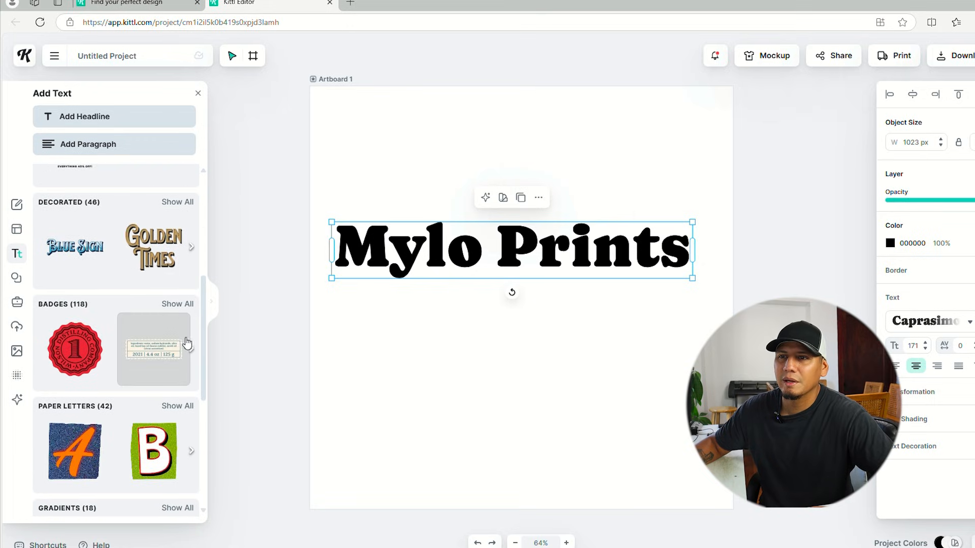
pyautogui.click(186, 204)
pyautogui.scroll(-8, 113, 243)
pyautogui.scroll(-10, 109, 273)
pyautogui.scroll(5, 153, 312)
pyautogui.click(183, 173)
# Insert the BEAN design from the Gradients text collection and change its wording to "MYLO PRINTS".
pyautogui.scroll(-7, 144, 252)
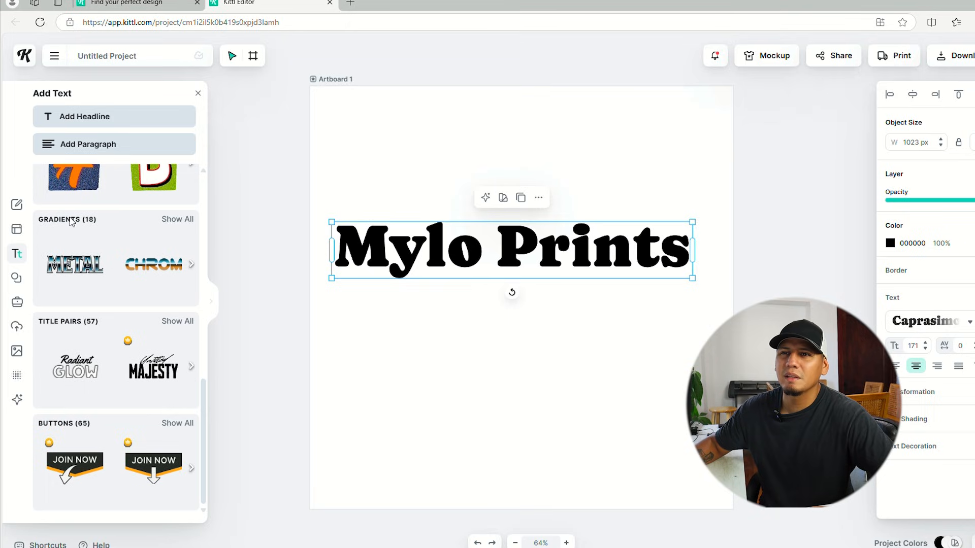
pyautogui.click(178, 221)
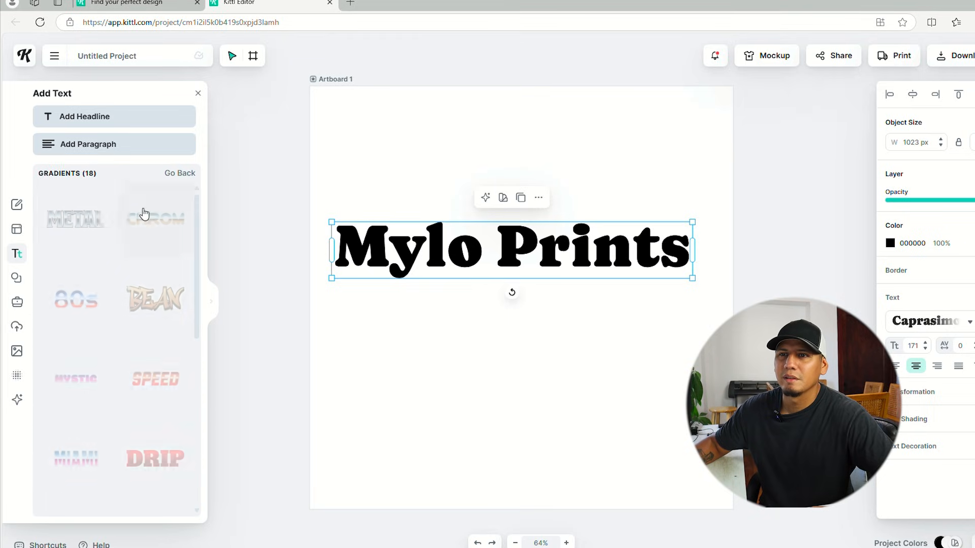
pyautogui.click(134, 293)
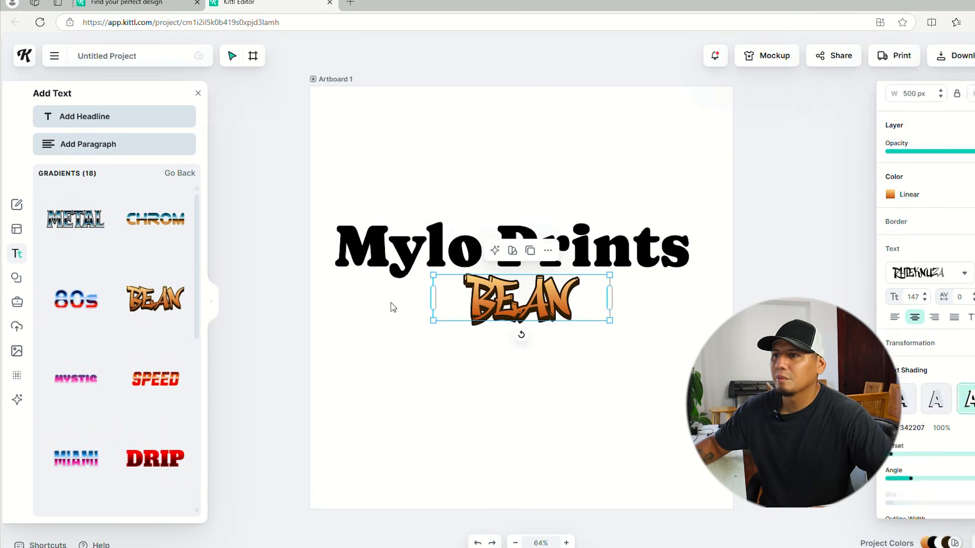
pyautogui.doubleClick(577, 298)
pyautogui.press('BackSpace')
pyautogui.press('BackSpace')
pyautogui.press('BackSpace')
pyautogui.press('BackSpace')
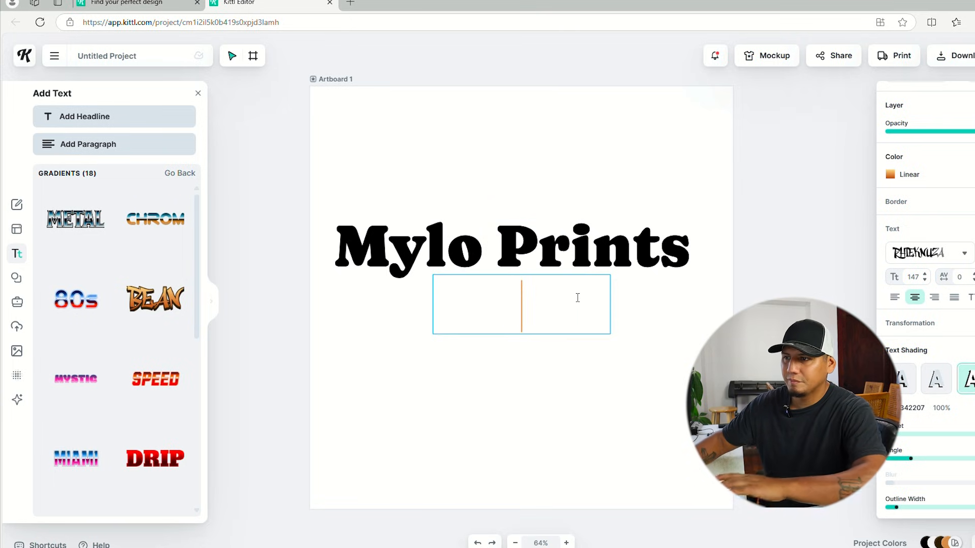
pyautogui.write('MYLO PRINTS')
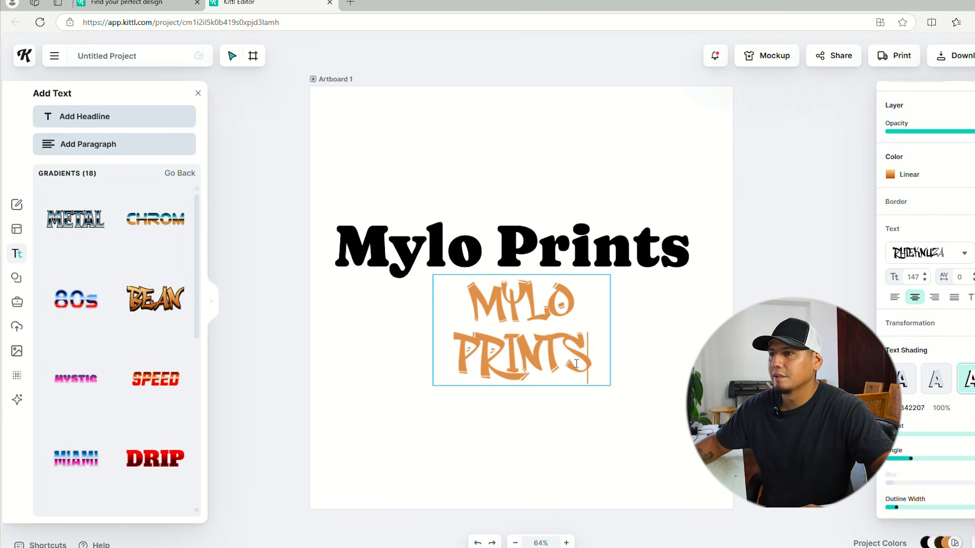
pyautogui.press('Escape')
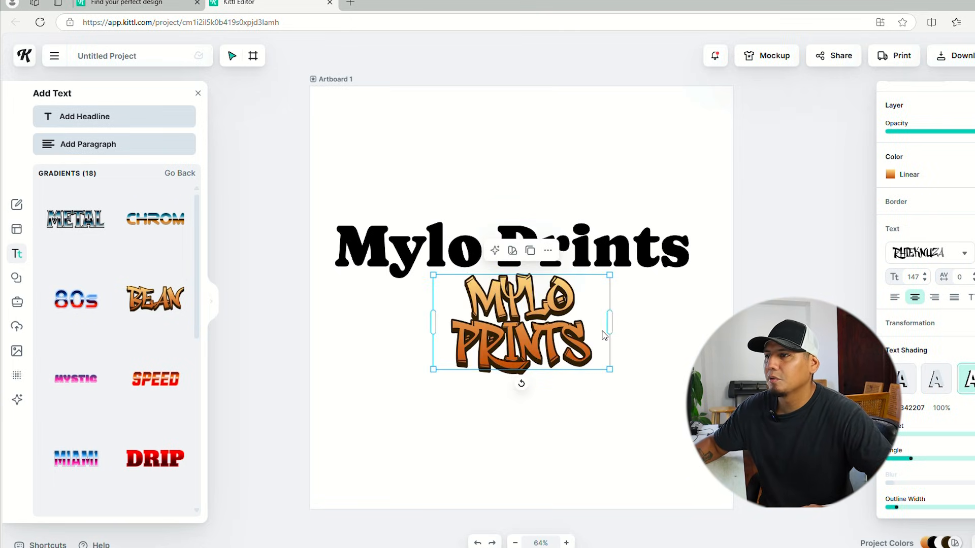
# Place the gradient MYLO PRINTS text beneath the black headline, centred, and widen its box so it fits on one line.
pyautogui.moveTo(525, 311); pyautogui.dragTo(509, 326)
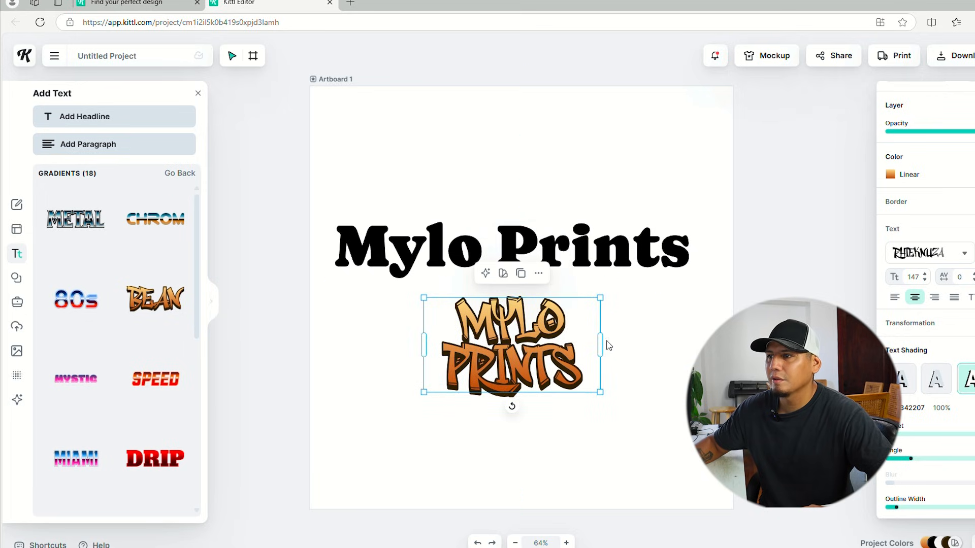
pyautogui.moveTo(608, 345); pyautogui.dragTo(691, 318)
pyautogui.moveTo(579, 325); pyautogui.dragTo(539, 324)
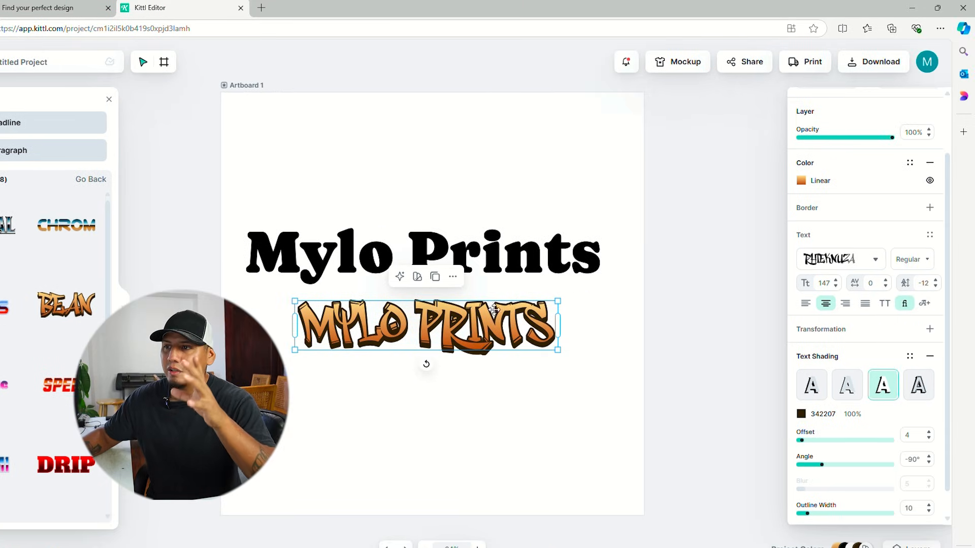
pyautogui.click(864, 61)
pyautogui.click(767, 131)
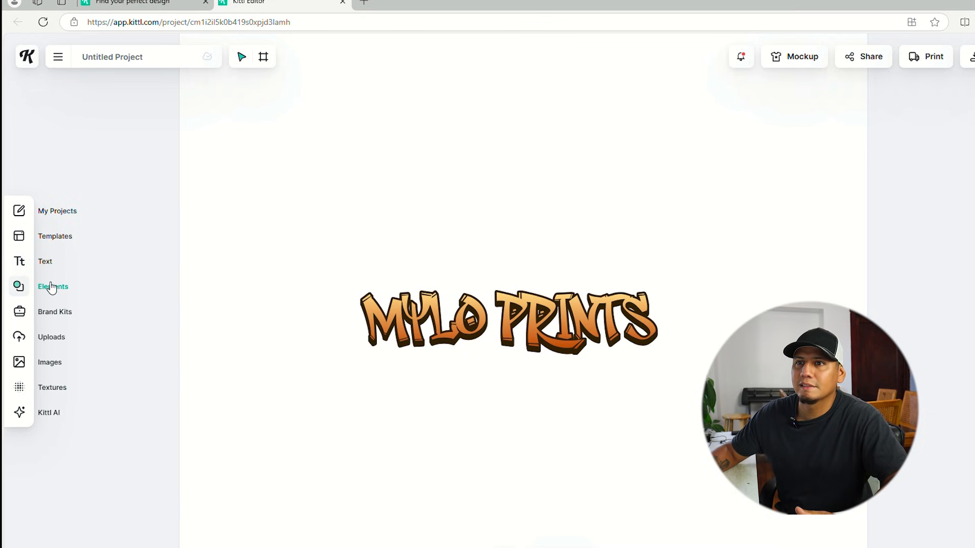
# Look through the categories of ready-made shapes in the elements library, from basic shapes to social media.
pyautogui.click(51, 288)
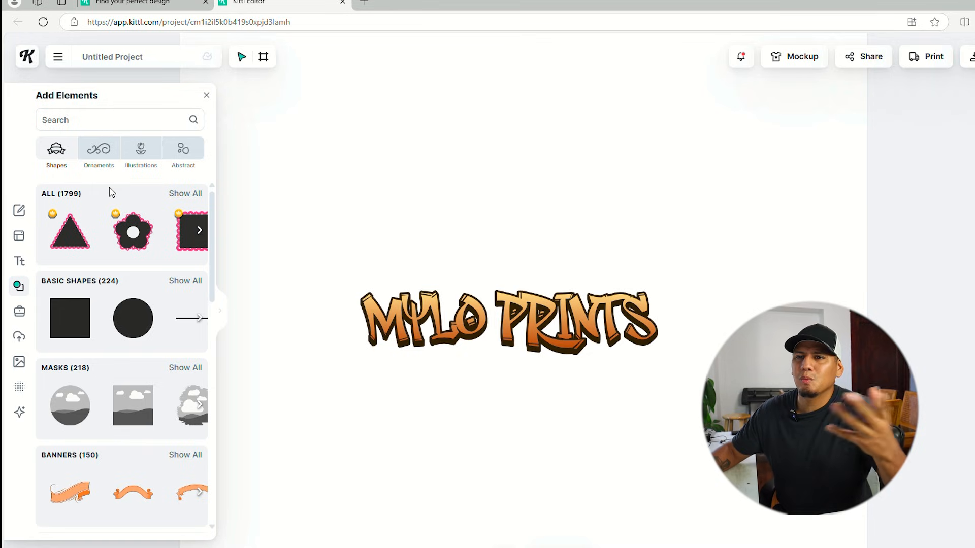
pyautogui.scroll(-9, 112, 191)
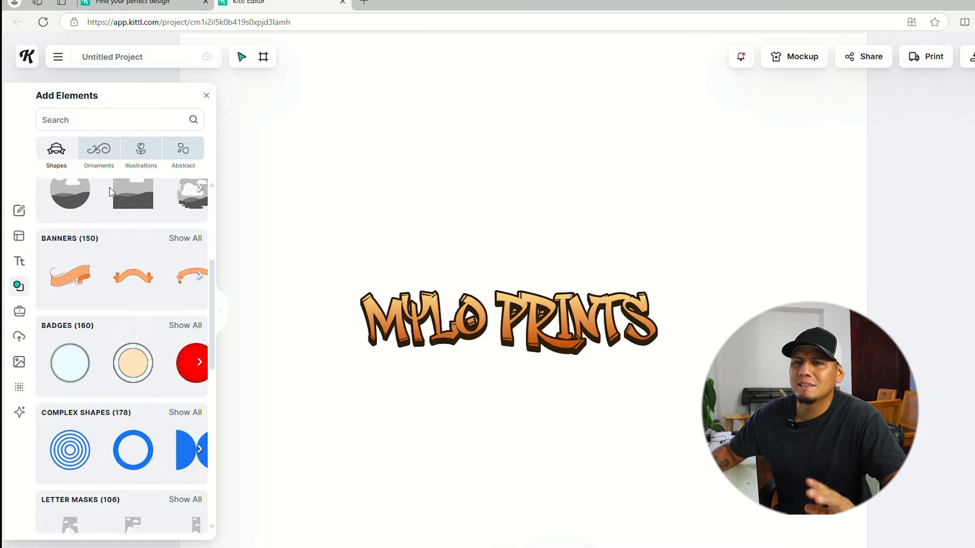
pyautogui.scroll(-2, 145, 200)
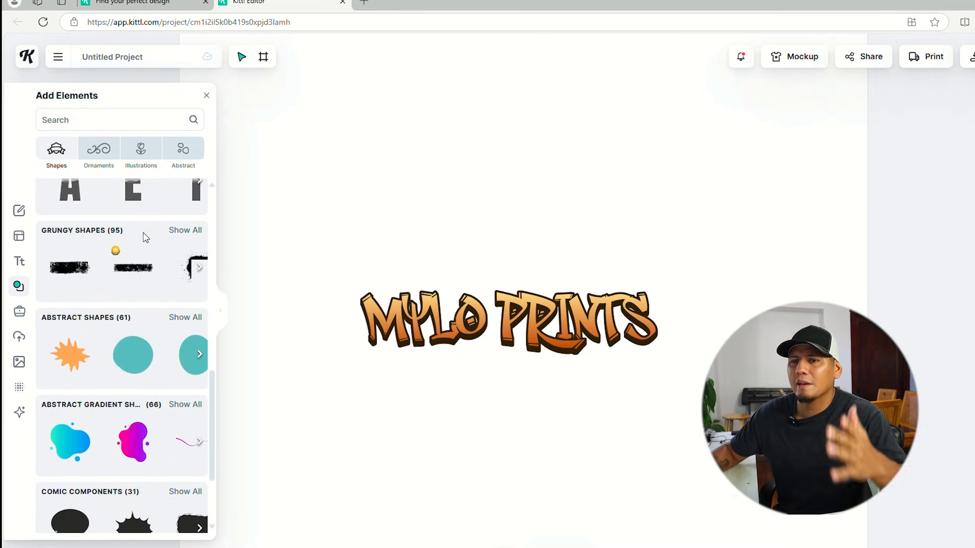
pyautogui.scroll(-2, 145, 237)
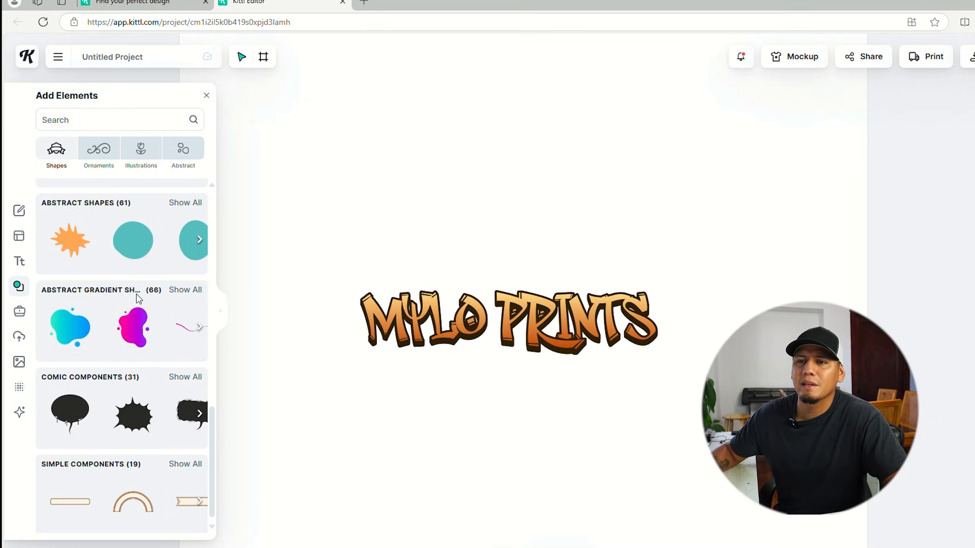
pyautogui.scroll(-2, 109, 365)
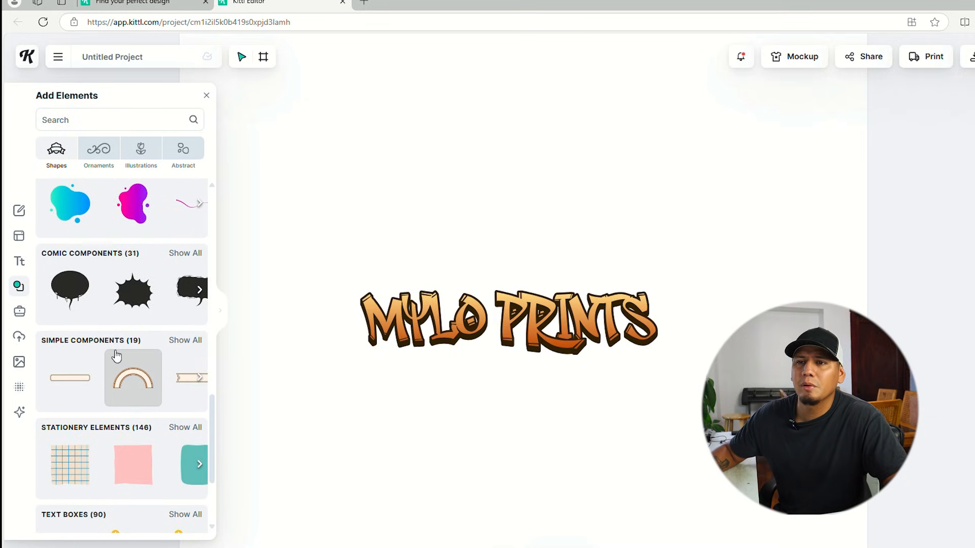
pyautogui.scroll(-2, 122, 354)
pyautogui.scroll(-4, 137, 367)
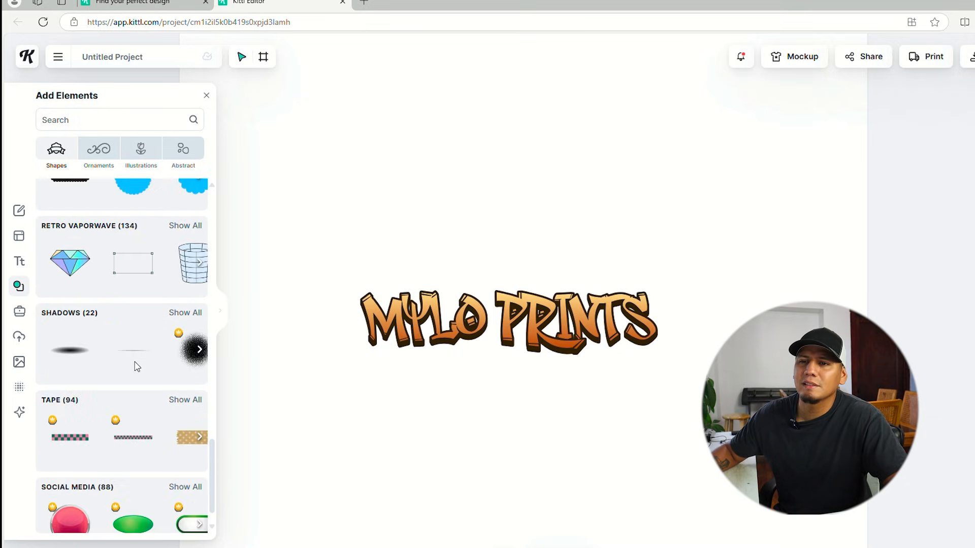
pyautogui.scroll(15, 130, 414)
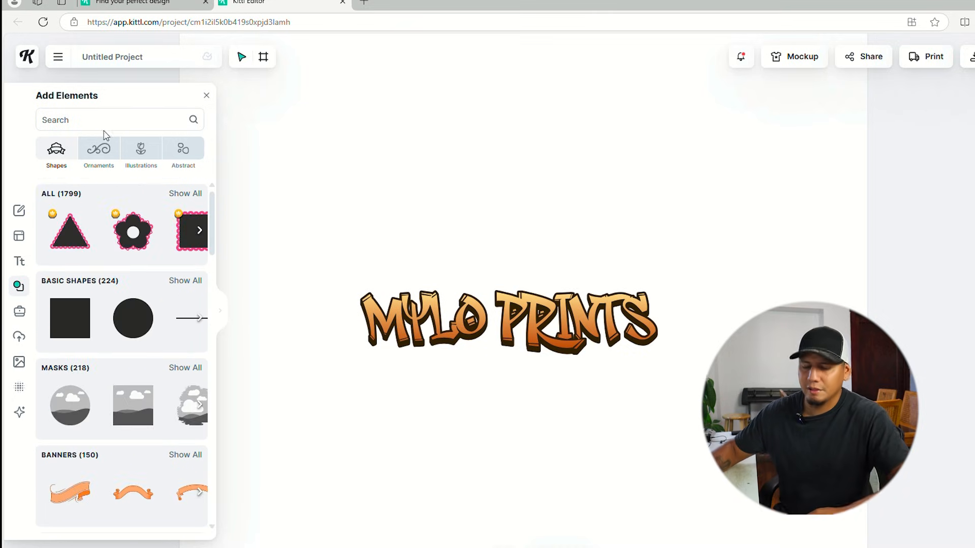
# Search the elements library for "lion" and insert the detailed brown front-facing lion head illustration.
pyautogui.write('lion')
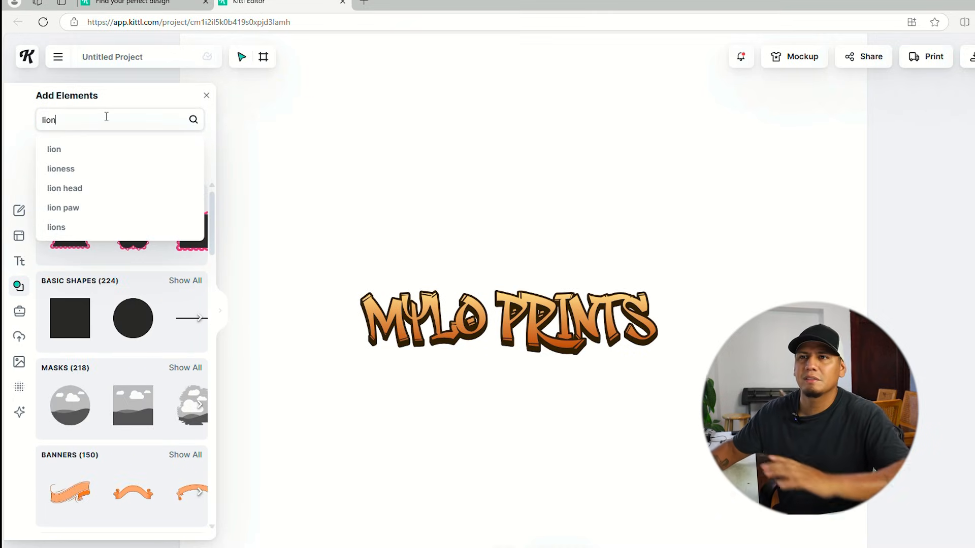
pyautogui.press('Return')
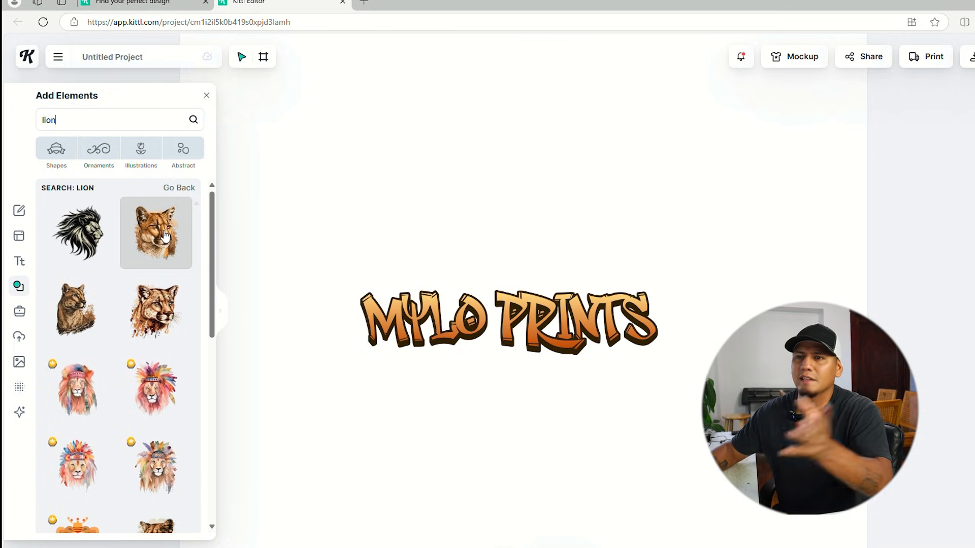
pyautogui.scroll(-5, 153, 299)
pyautogui.scroll(-5, 153, 300)
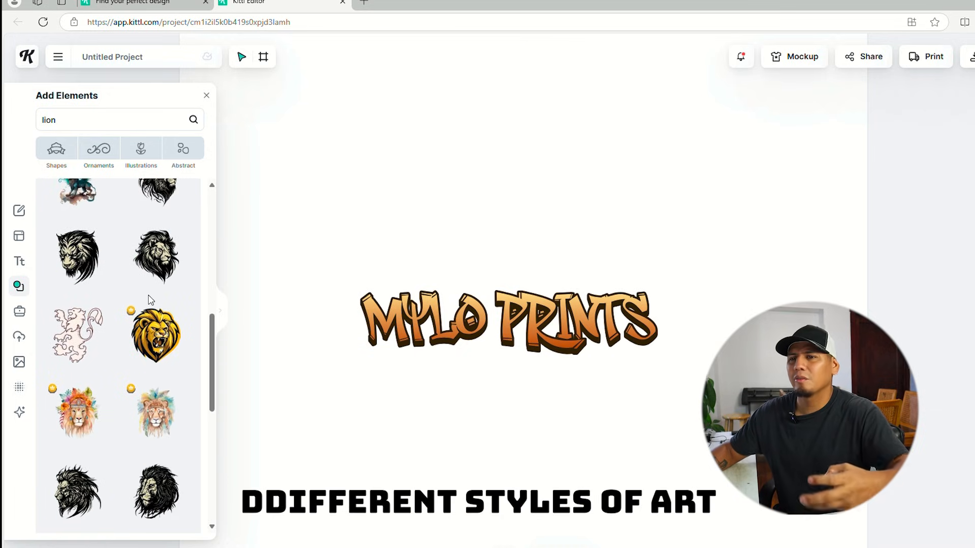
pyautogui.scroll(-5, 153, 299)
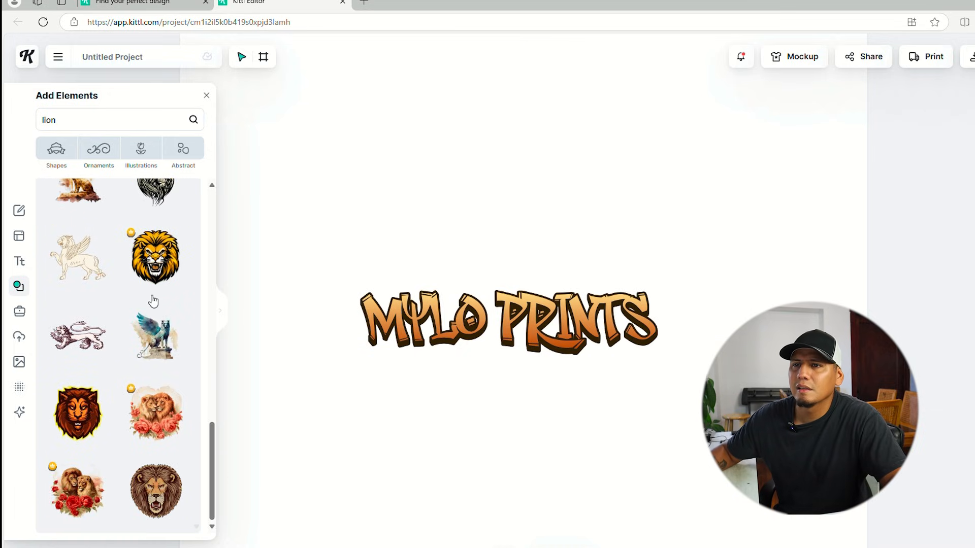
pyautogui.scroll(-2, 145, 303)
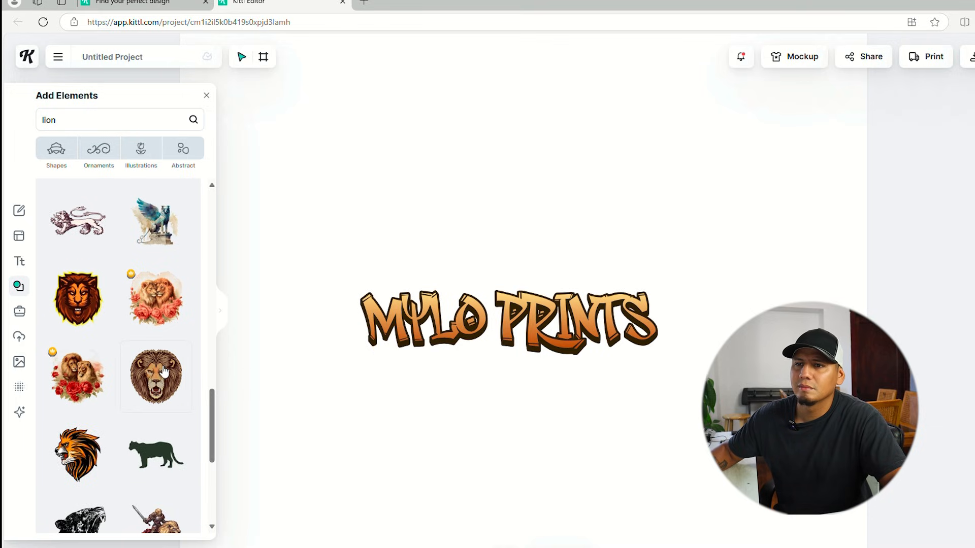
pyautogui.scroll(-3, 156, 308)
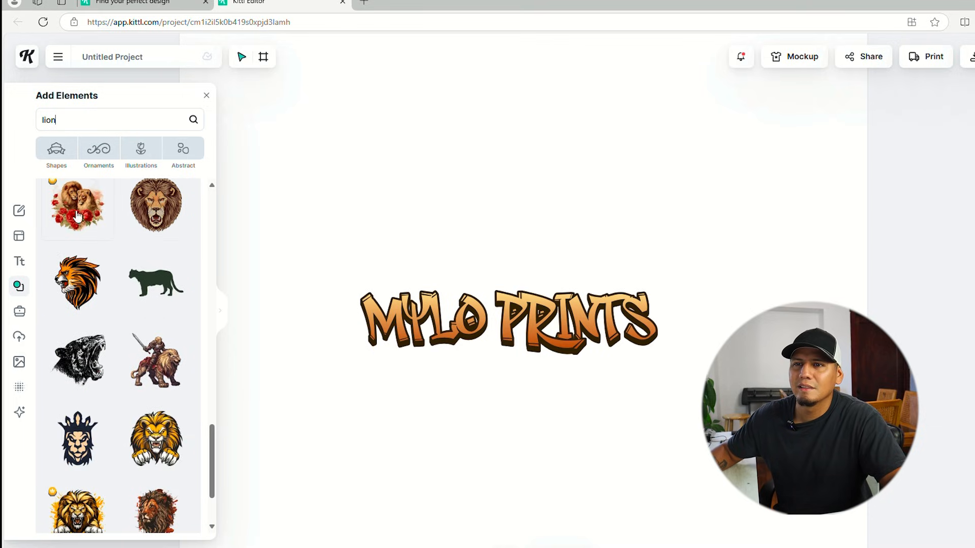
pyautogui.scroll(2, 76, 214)
pyautogui.scroll(-6, 170, 341)
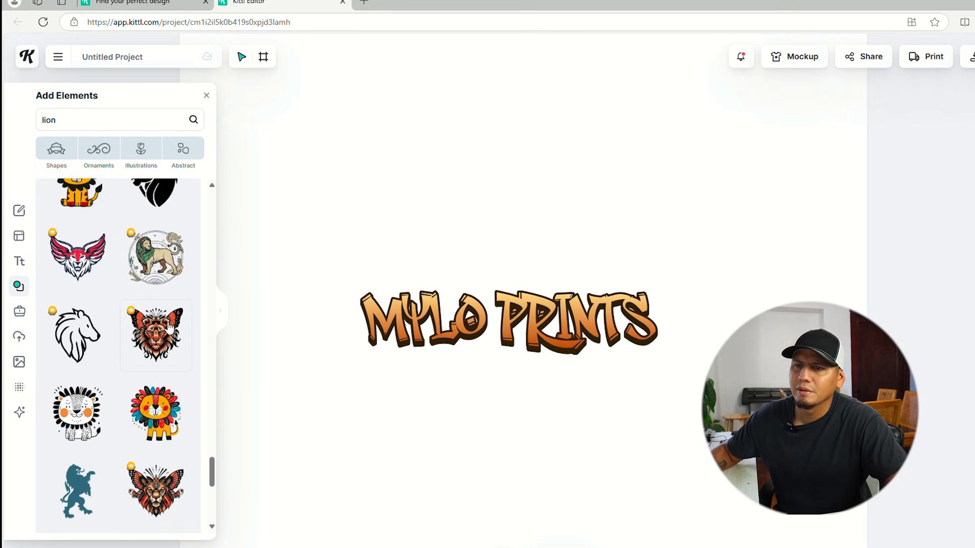
pyautogui.click(2, 347)
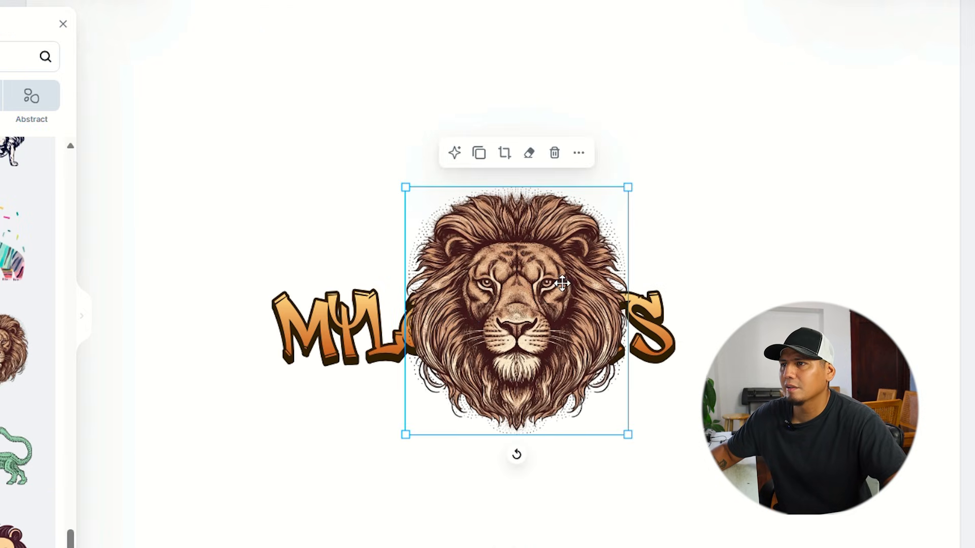
# Send the lion head behind the MYLO PRINTS text, scale it to about 386 px wide and position it so its mane overlaps the lettering.
pyautogui.moveTo(550, 265); pyautogui.dragTo(450, 100)
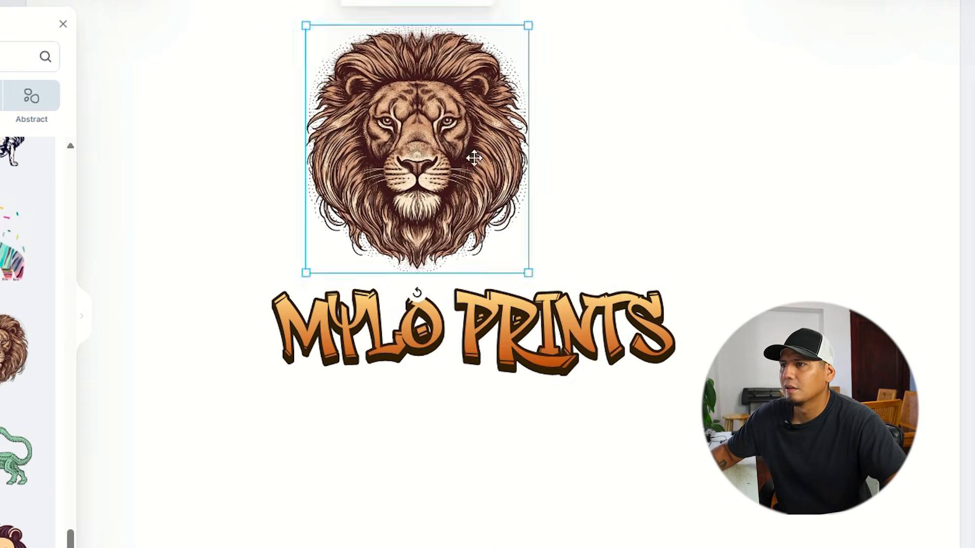
pyautogui.moveTo(536, 281); pyautogui.dragTo(665, 423)
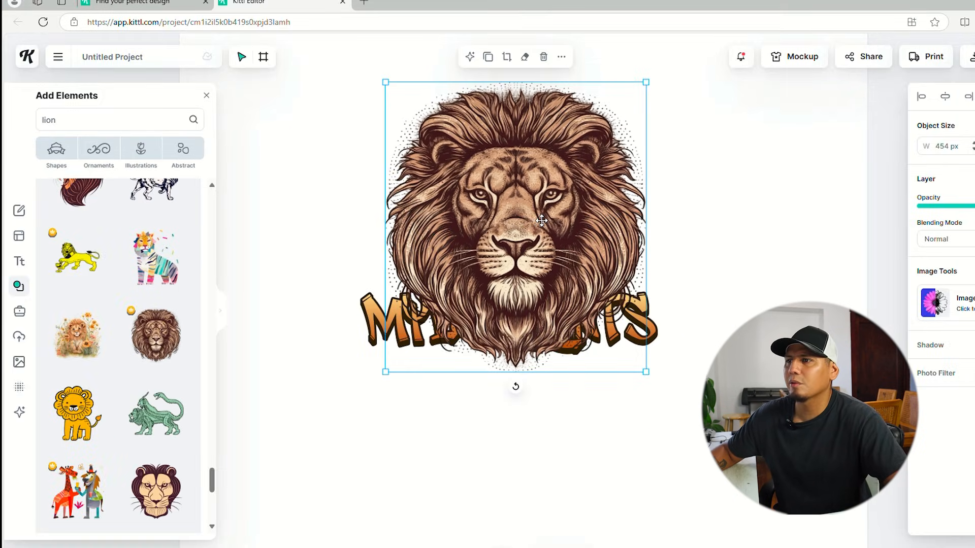
pyautogui.rightClick(541, 220)
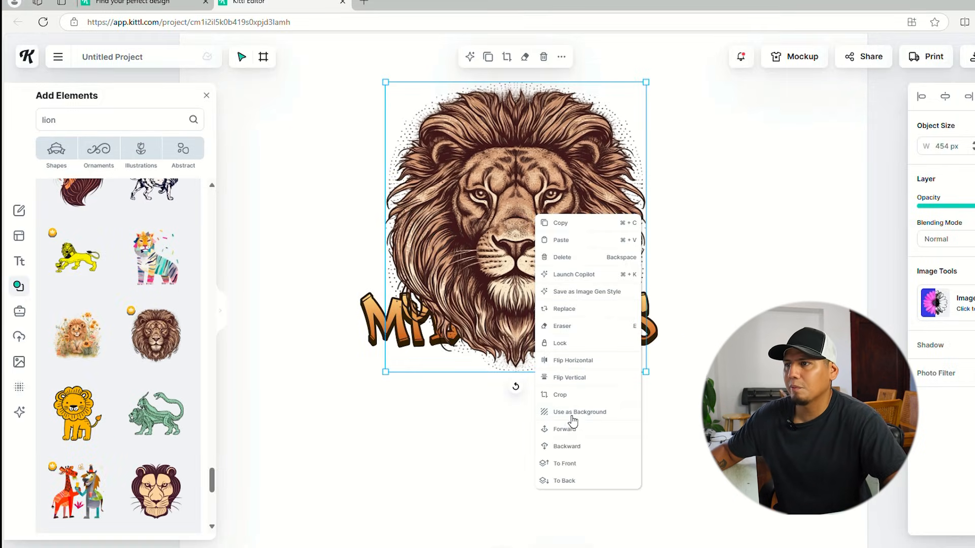
pyautogui.click(568, 479)
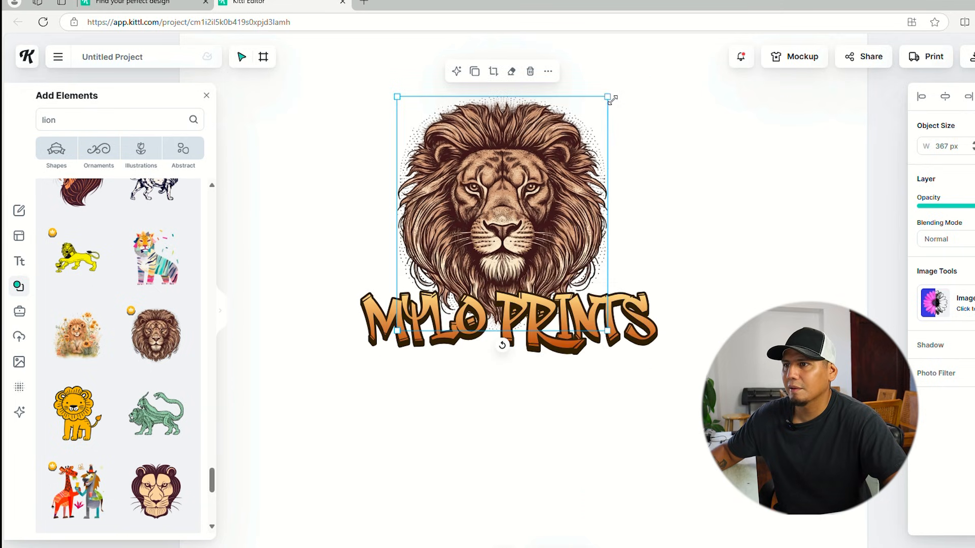
pyautogui.moveTo(609, 96); pyautogui.dragTo(619, 84)
pyautogui.moveTo(561, 174); pyautogui.dragTo(535, 168)
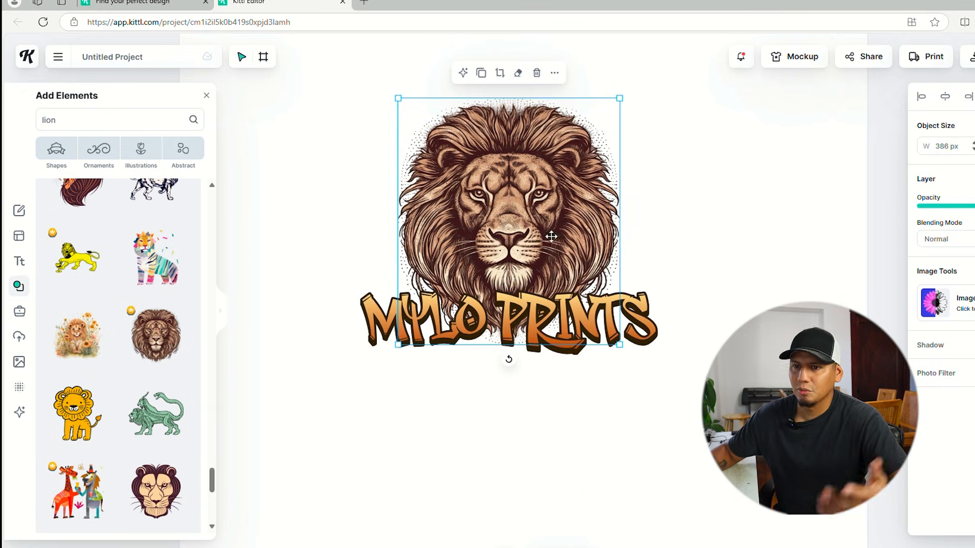
# Browse further through the lion search results to examine the other available illustration styles.
pyautogui.scroll(-8, 141, 332)
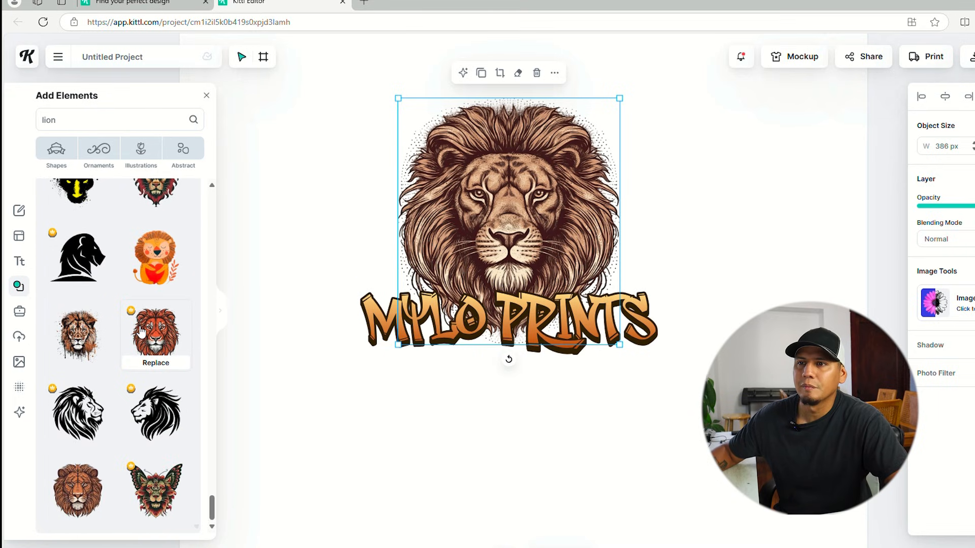
pyautogui.scroll(-2, 198, 284)
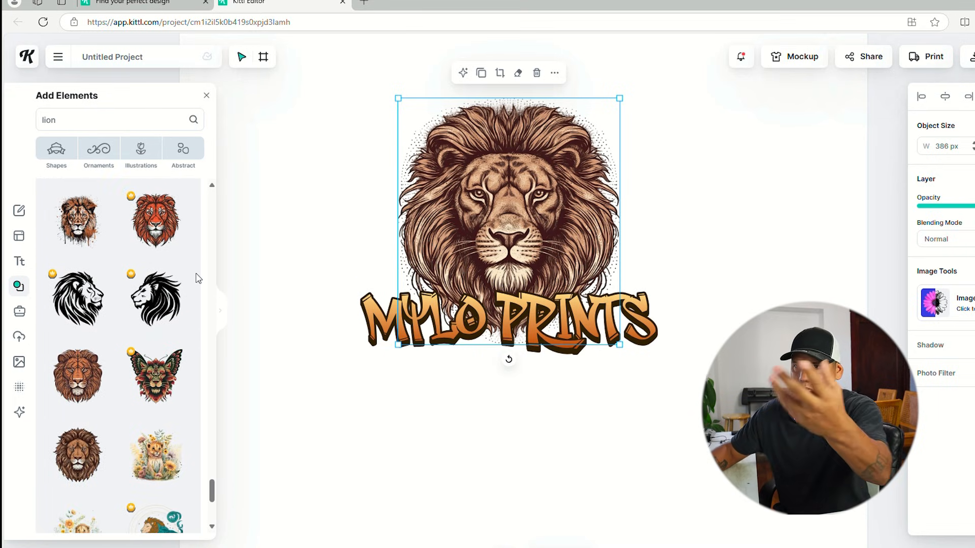
pyautogui.scroll(-15, 152, 358)
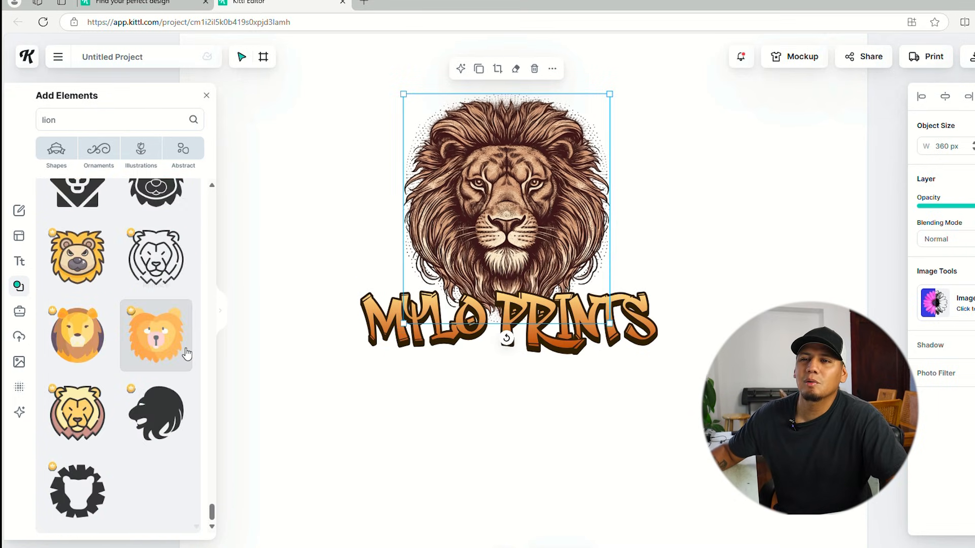
pyautogui.scroll(-10, 182, 326)
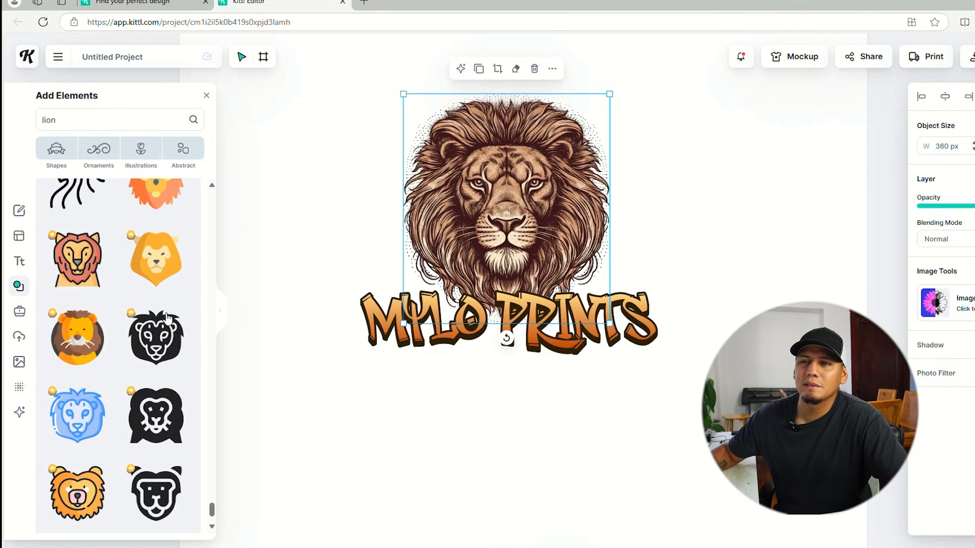
pyautogui.scroll(-10, 168, 317)
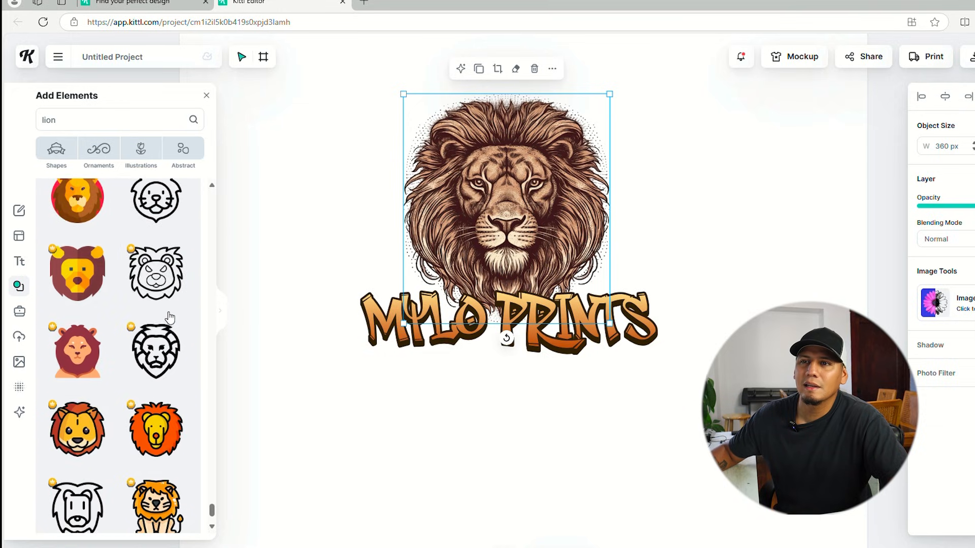
pyautogui.scroll(-8, 174, 315)
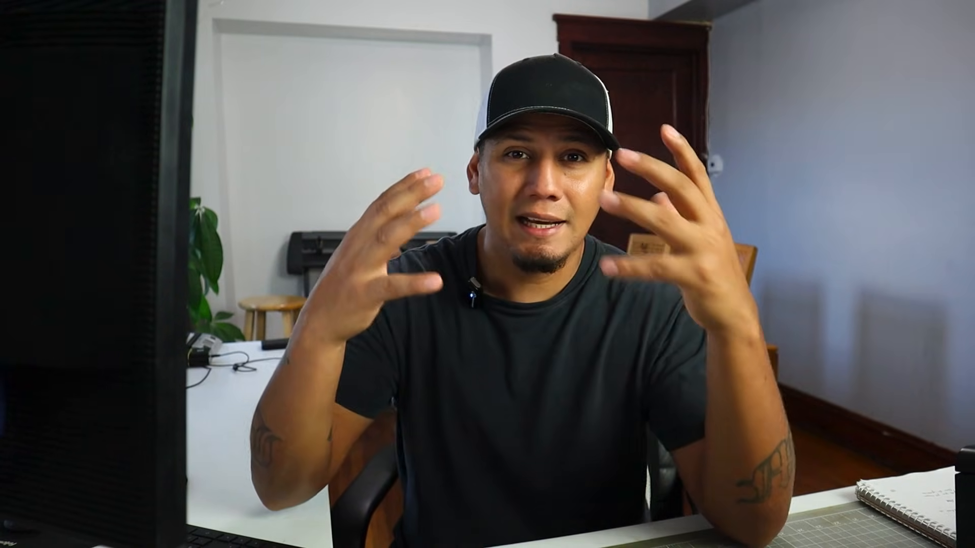